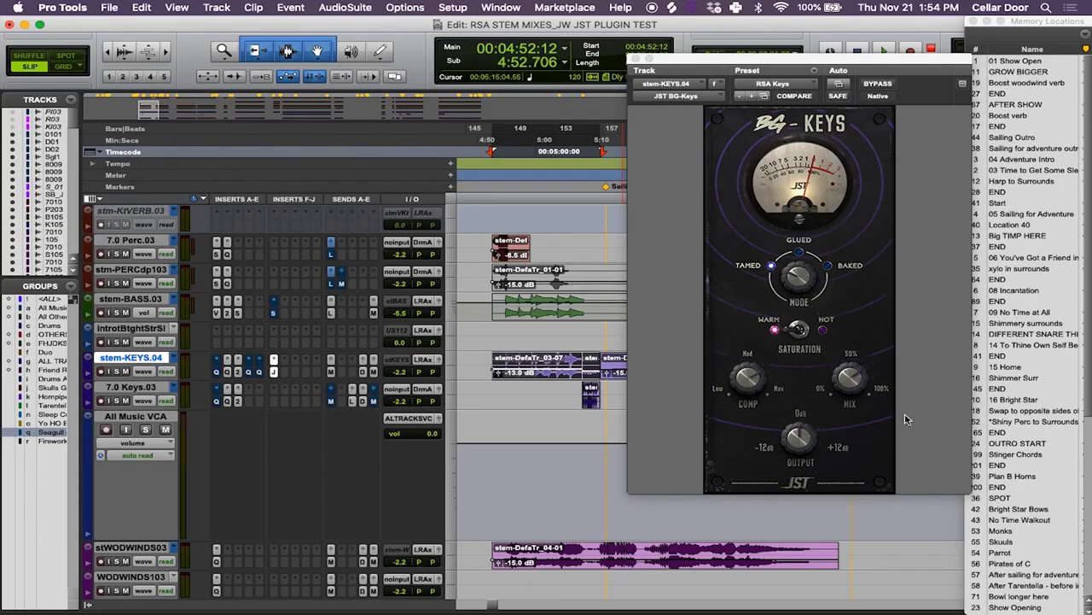
- Move the stem-KEYS.04 BG-Keys plugin window slightly up and to the right
left_click_drag(787, 65, 800, 43)
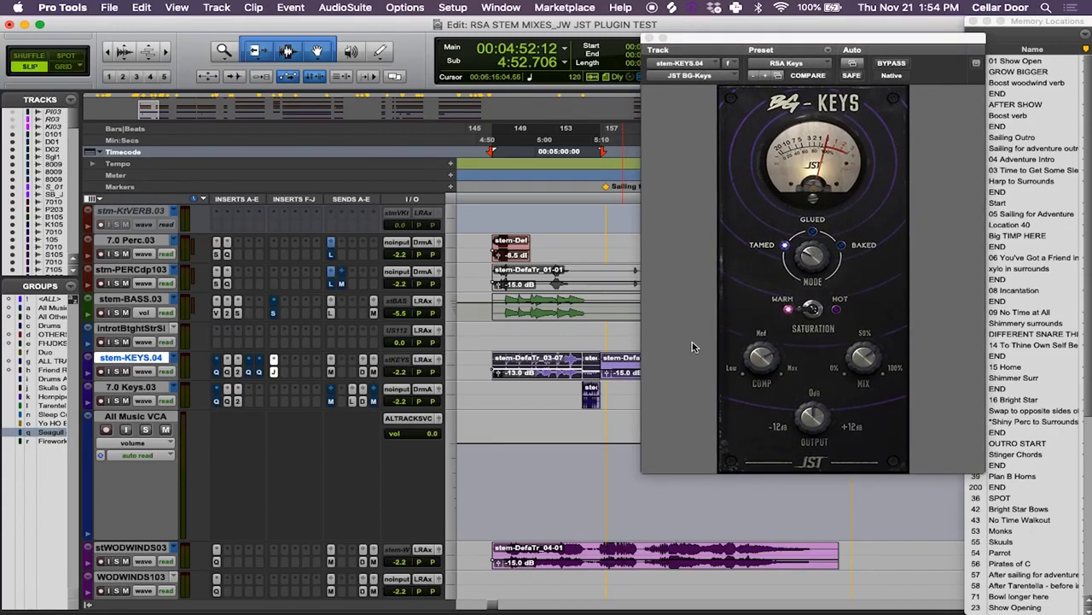
- Solo the stem-KEYS.04 track so only the keys stem is heard
mouse_move(803, 245)
left_click(117, 371)
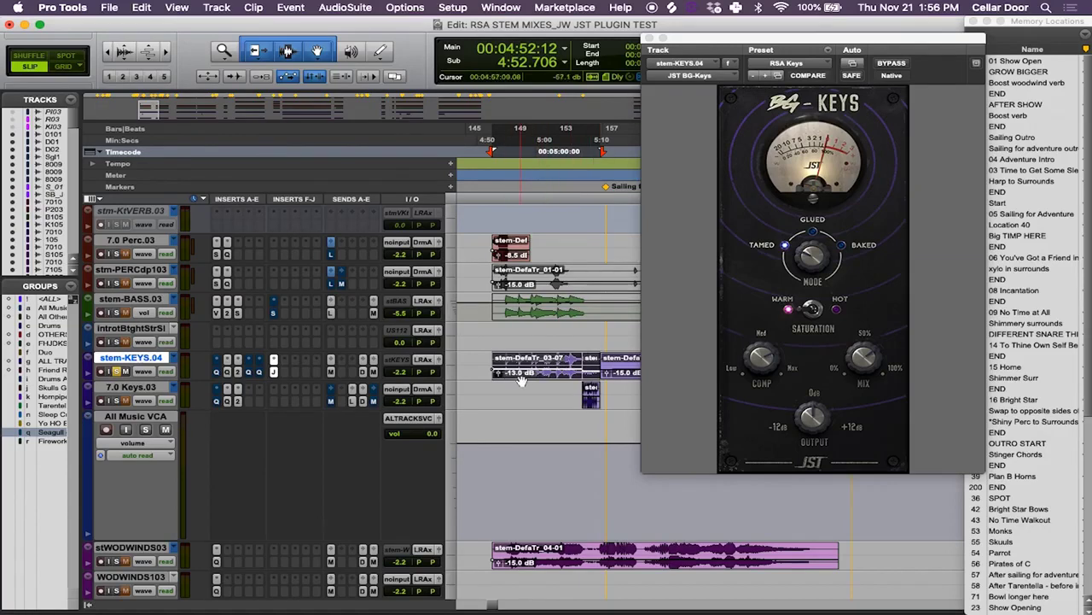
left_click(228, 373)
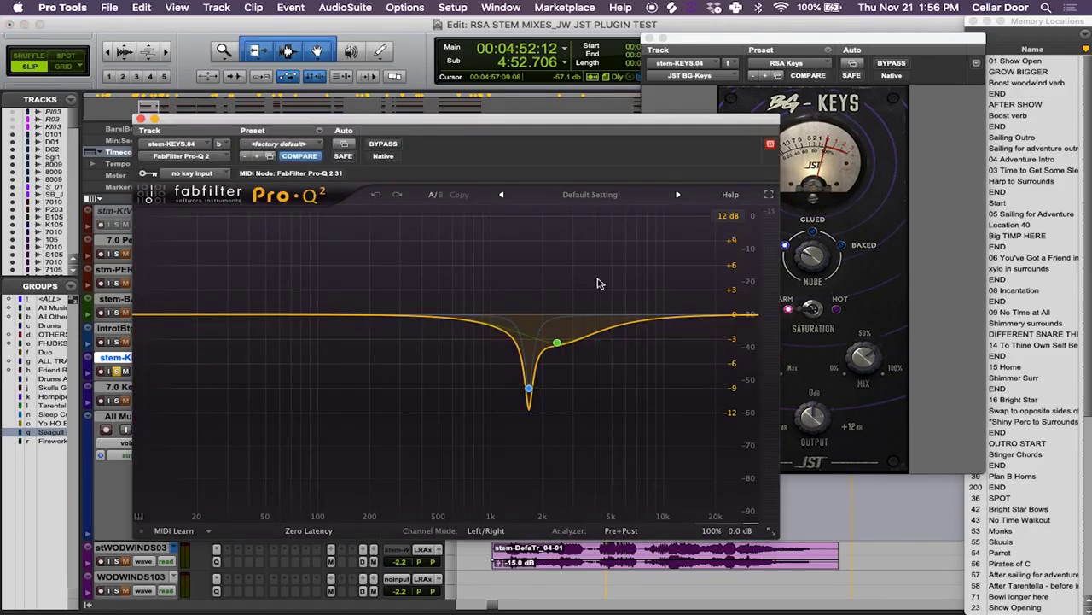
double_click(559, 343)
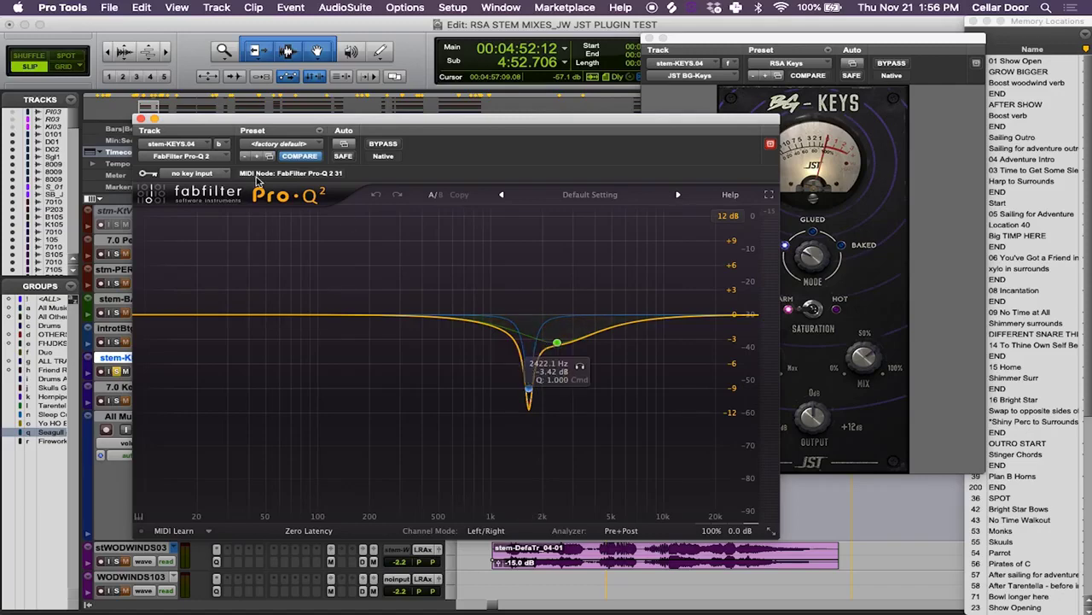
left_click(142, 118)
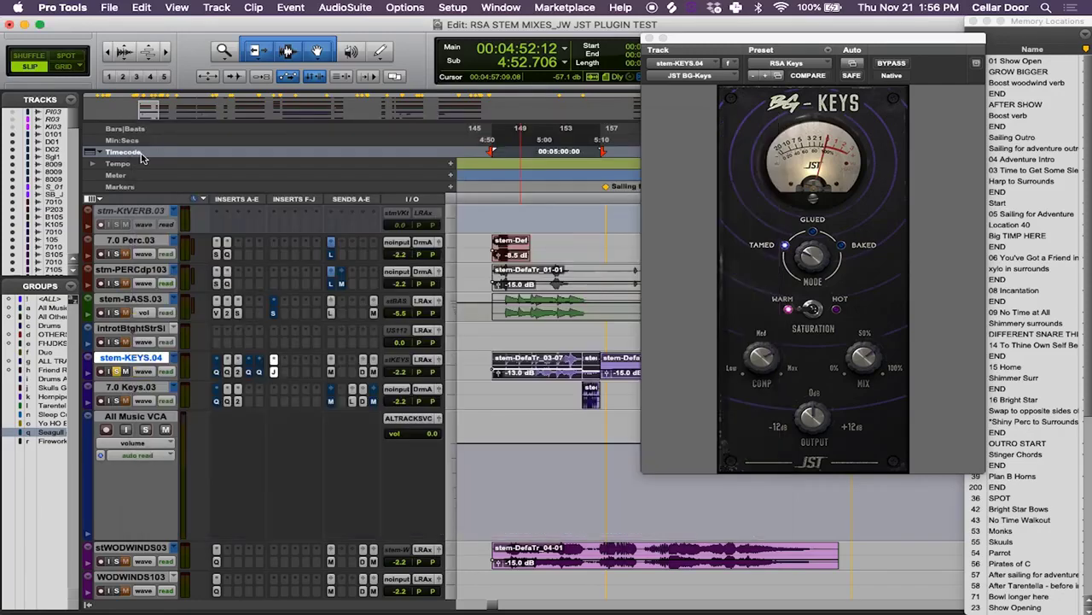
left_click(240, 376)
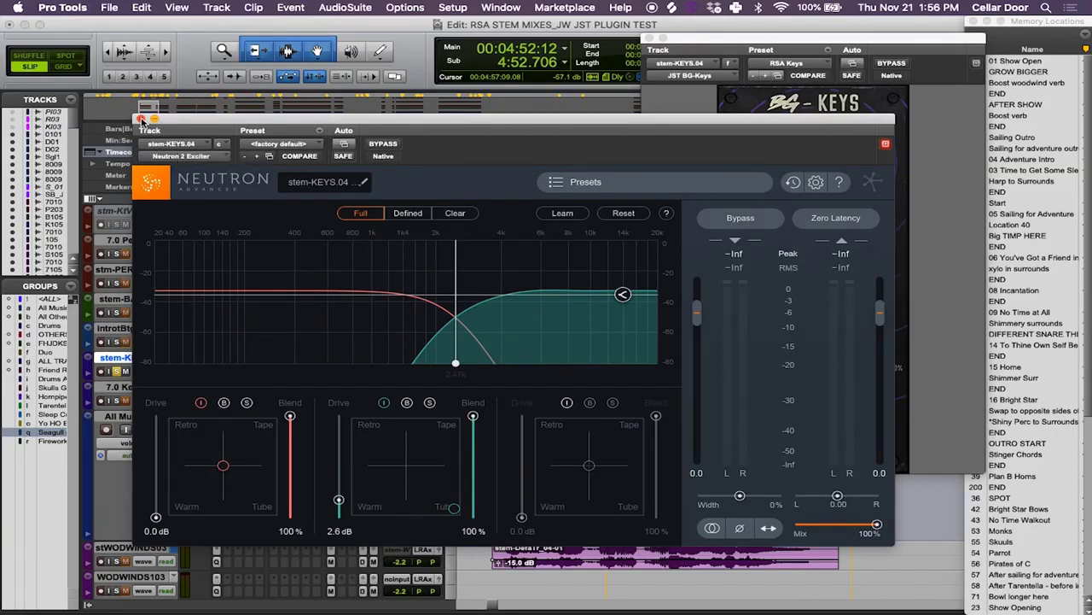
left_click(142, 119)
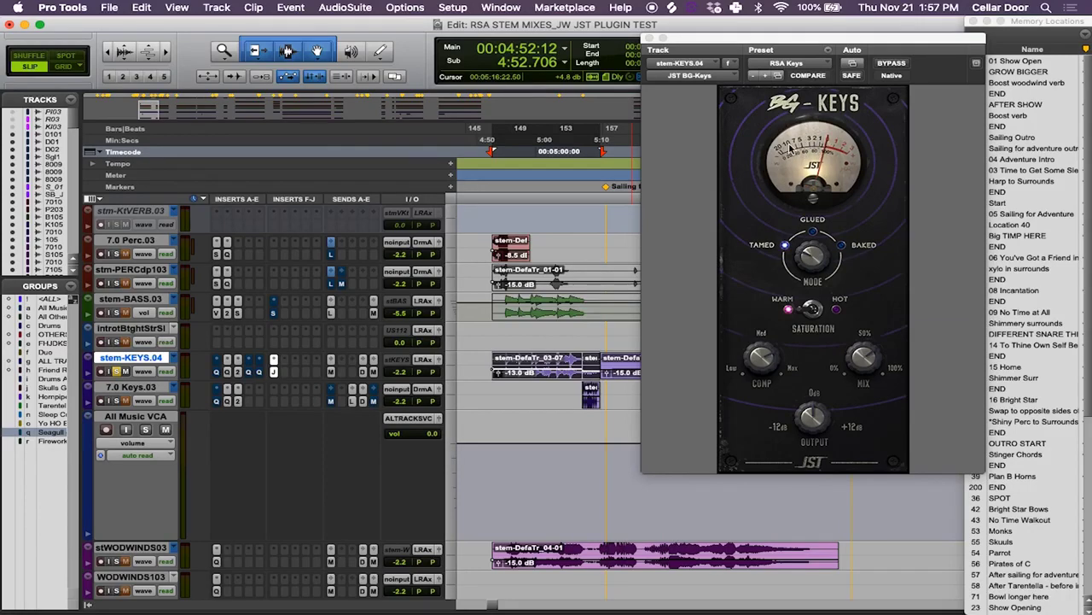
mouse_move(824, 266)
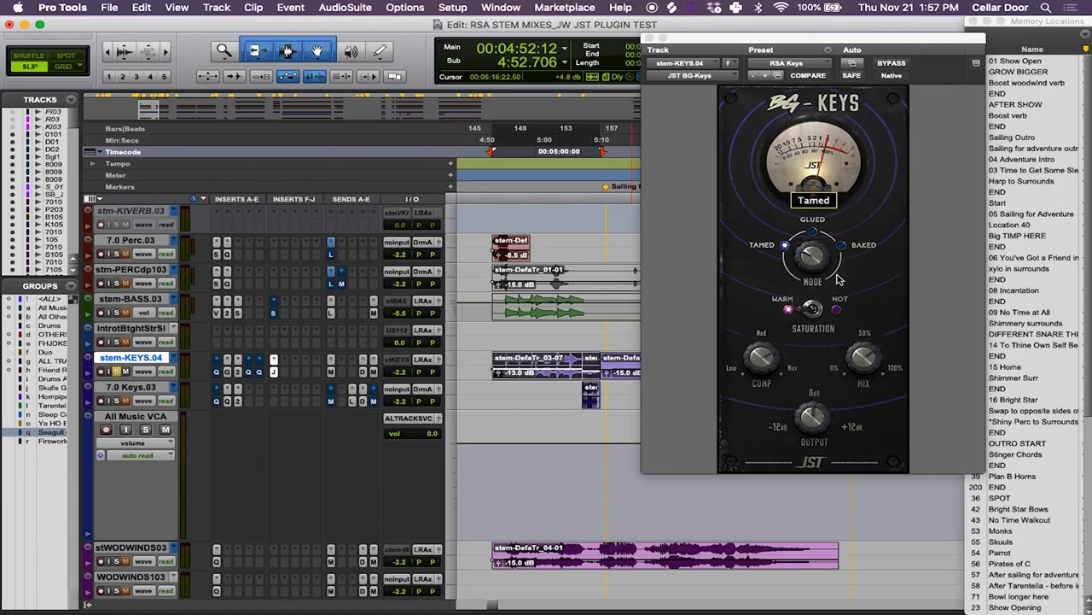
left_click(814, 228)
left_click_drag(813, 229, 805, 275)
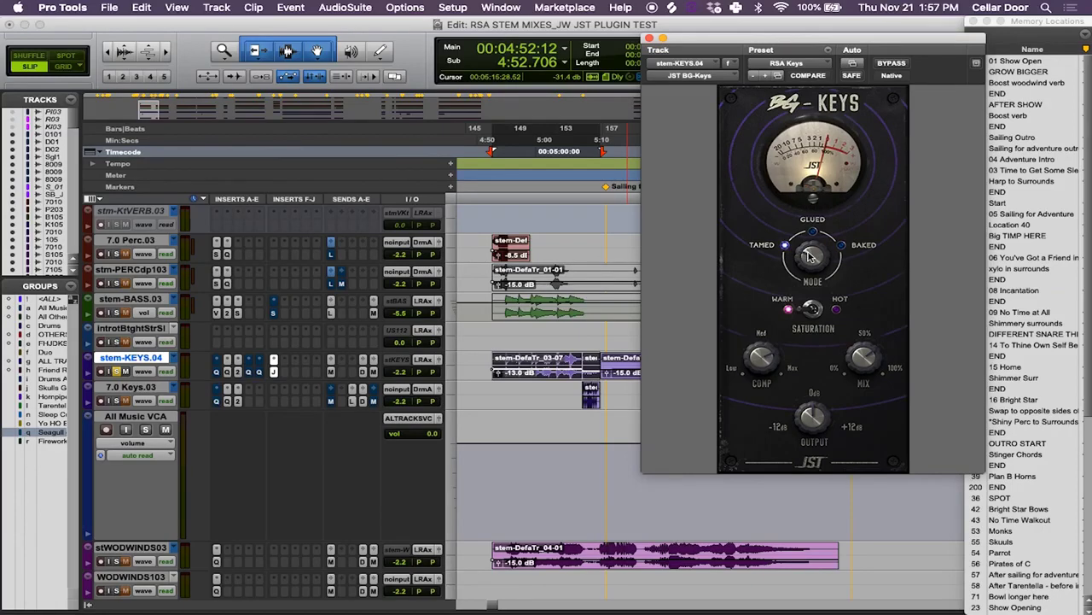
mouse_move(811, 256)
left_click(813, 309)
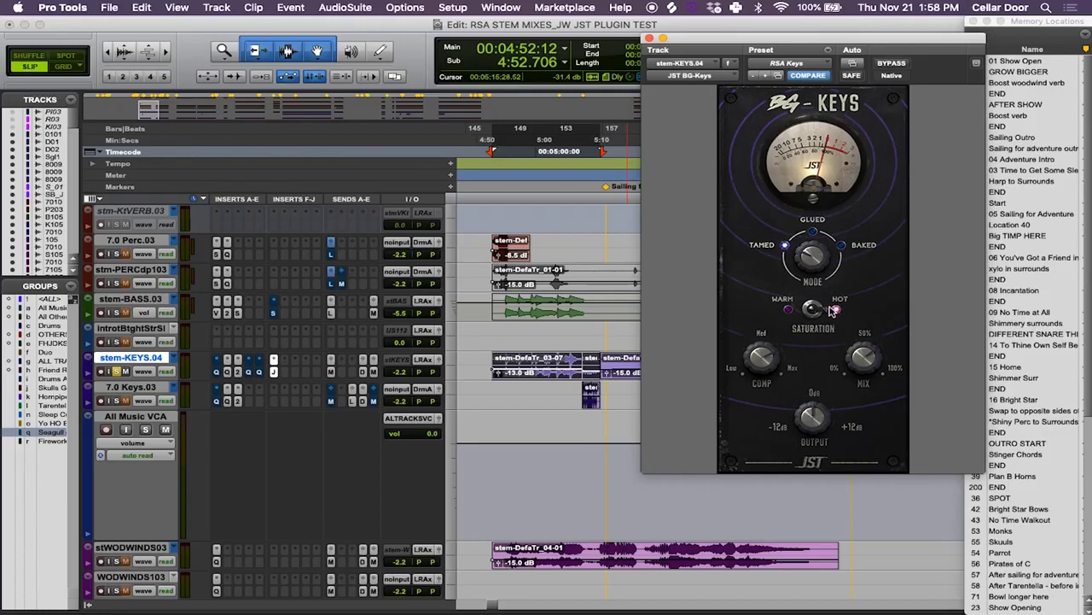
left_click(813, 309)
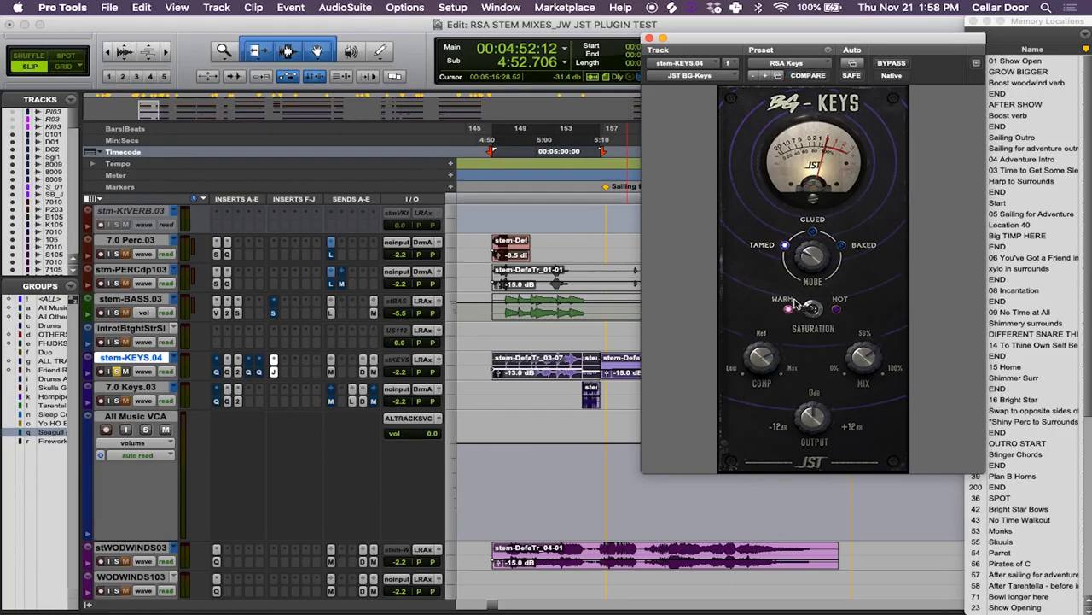
mouse_move(771, 367)
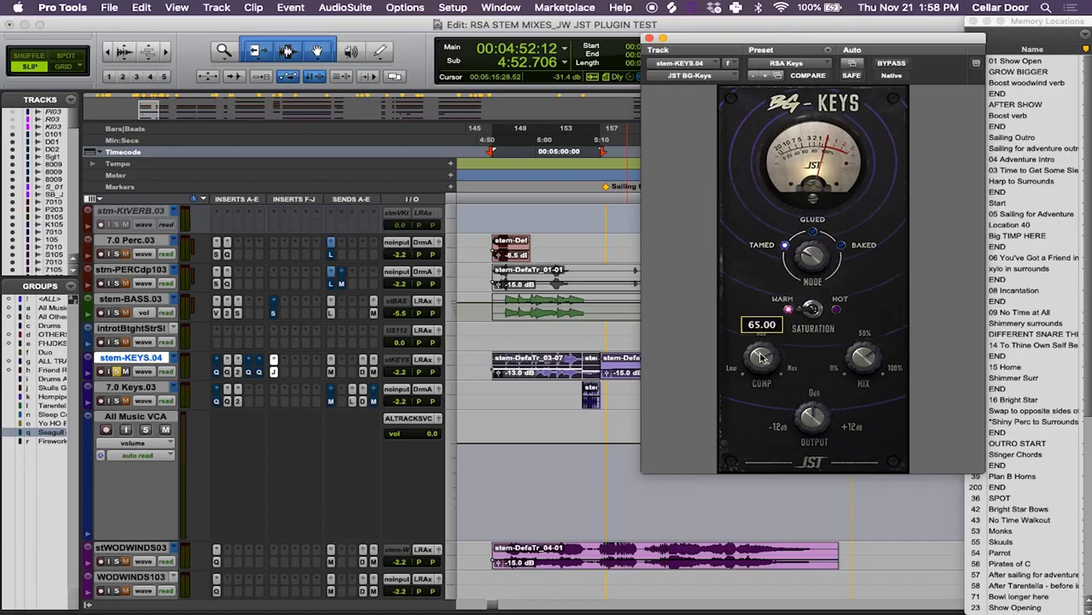
mouse_move(763, 353)
left_mouse_down()
mouse_move(755, 347)
mouse_move(750, 359)
left_mouse_up()
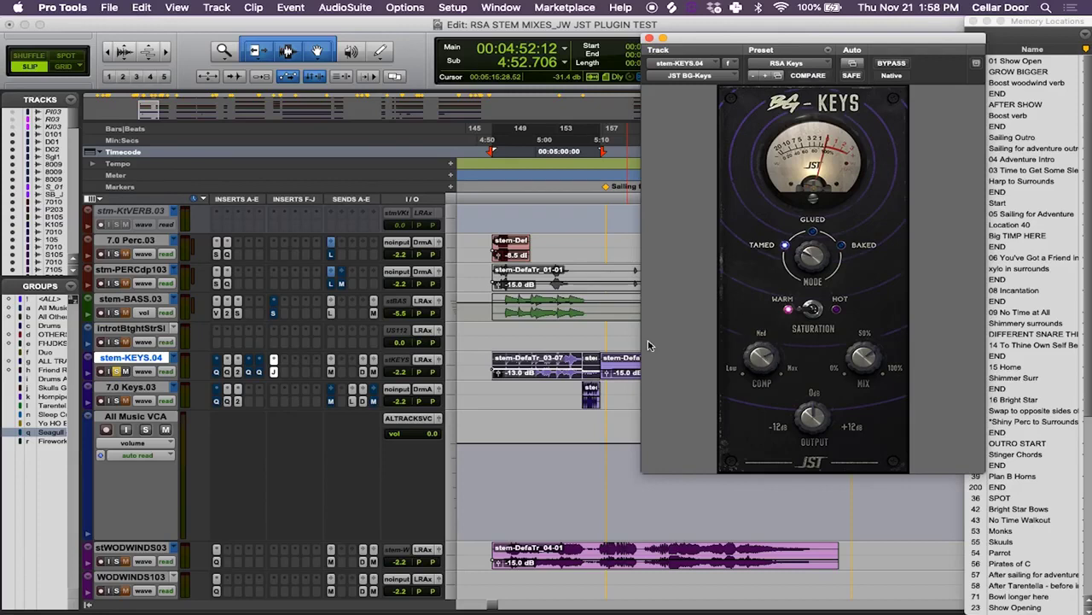
mouse_move(762, 357)
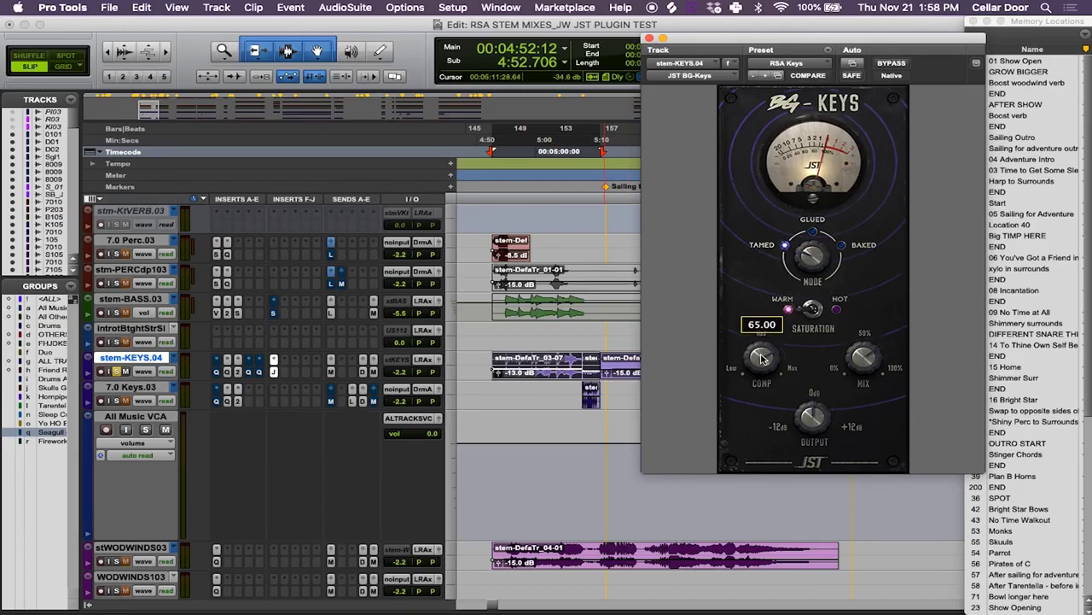
mouse_move(762, 357)
left_mouse_down()
mouse_move(758, 440)
mouse_move(742, 337)
mouse_move(743, 358)
left_mouse_up()
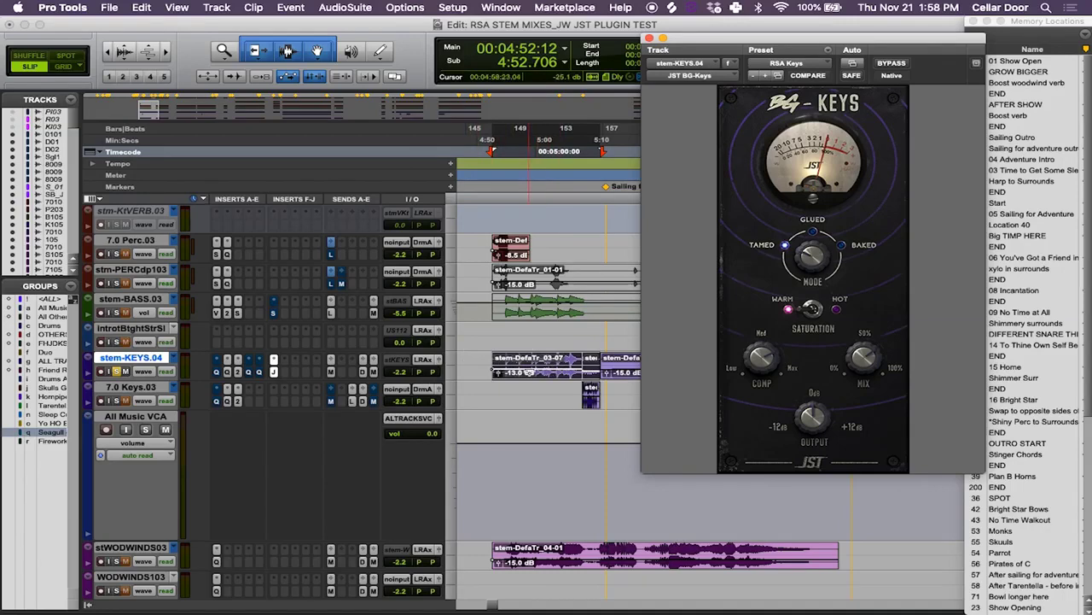
mouse_move(768, 362)
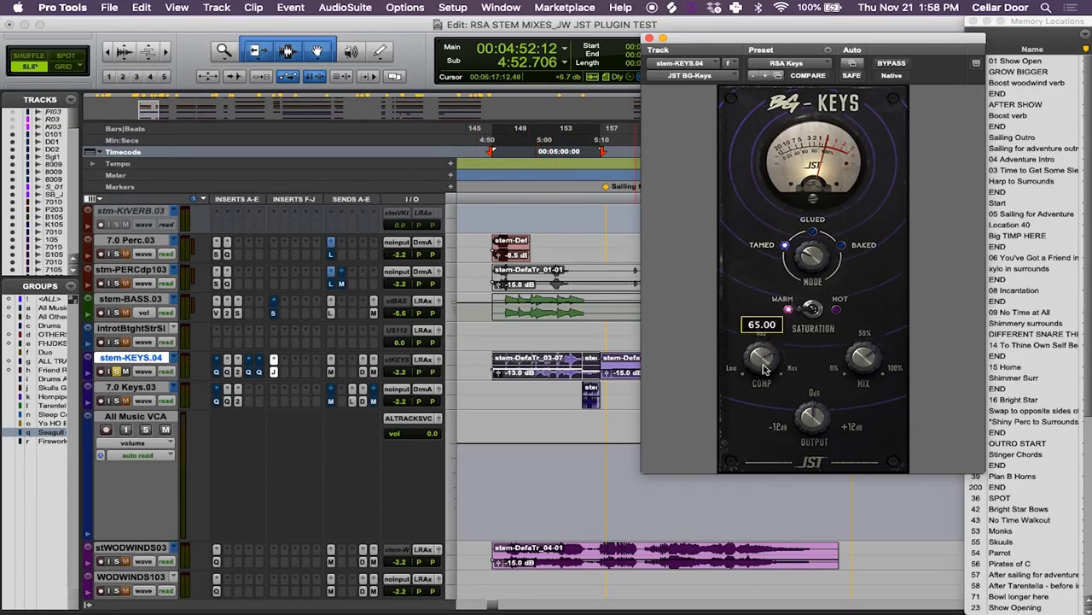
mouse_move(869, 362)
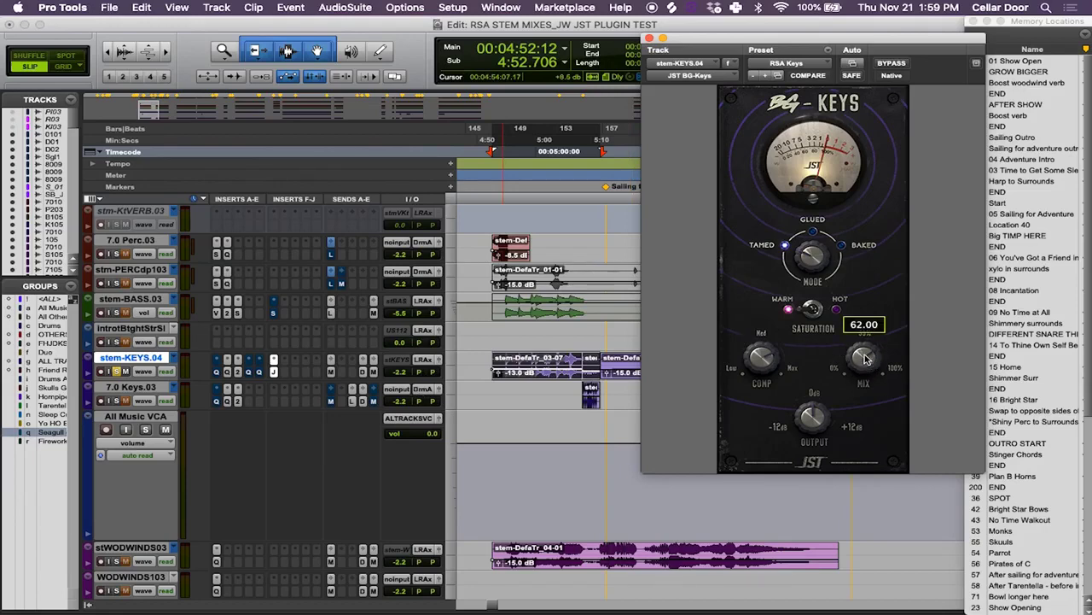
- Turn the BG-Keys MIX knob down from 100 to about 64
left_click_drag(863, 358, 859, 391)
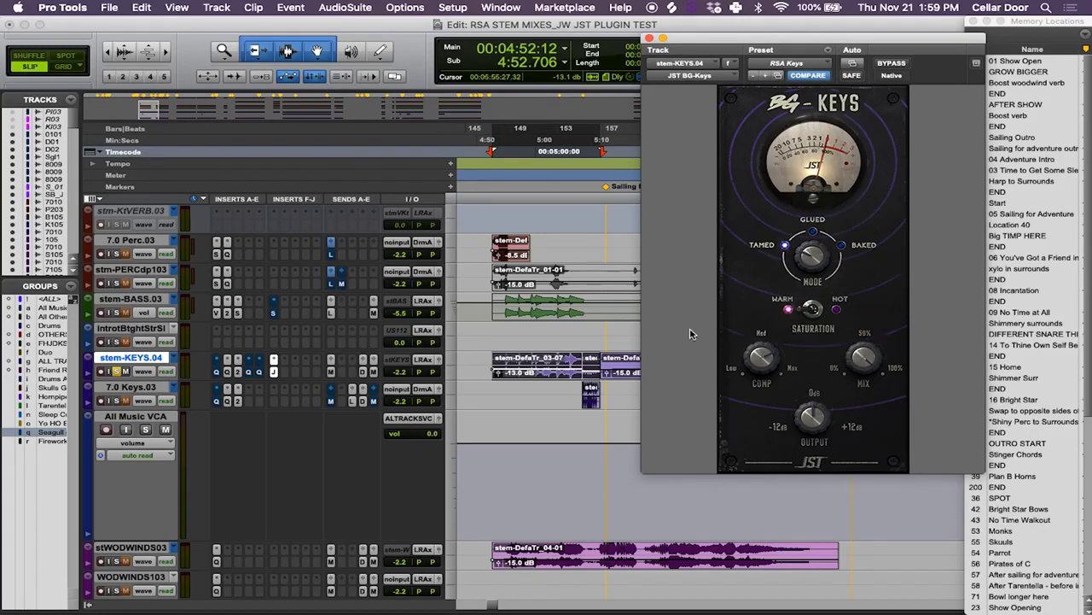
mouse_move(879, 355)
left_click_drag(866, 359, 866, 427)
- Set BG-Keys output to -7.20 dB, COMP to 100, and the small meter knob to -48
mouse_move(818, 420)
mouse_move(814, 418)
left_mouse_down()
mouse_move(814, 401)
mouse_move(815, 431)
mouse_move(801, 419)
left_mouse_up()
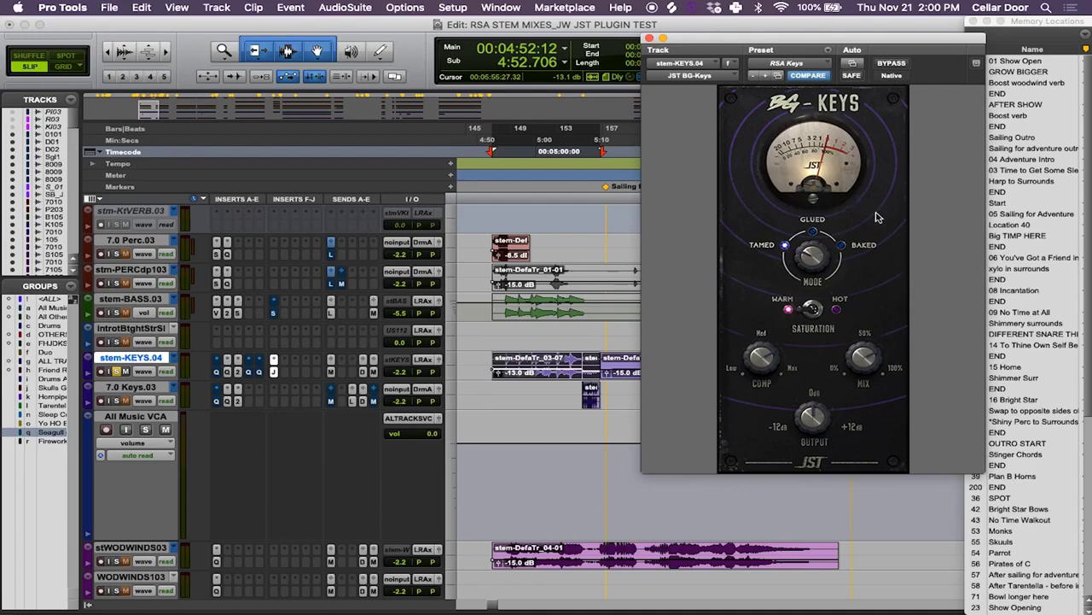
mouse_move(869, 213)
mouse_move(817, 203)
mouse_move(759, 356)
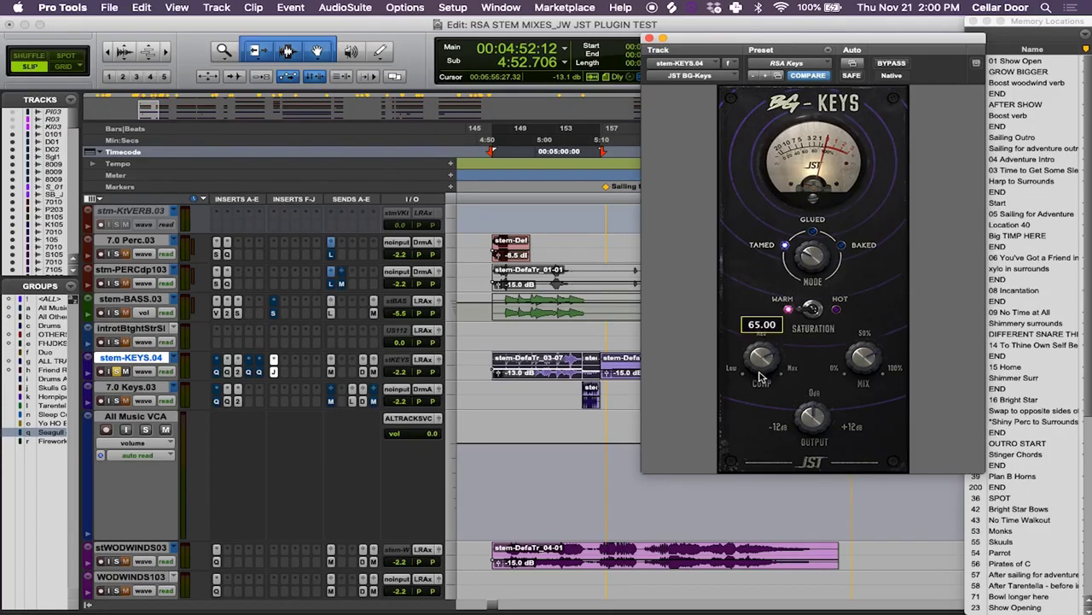
mouse_move(759, 356)
left_mouse_down()
mouse_move(756, 276)
mouse_move(759, 355)
left_mouse_up()
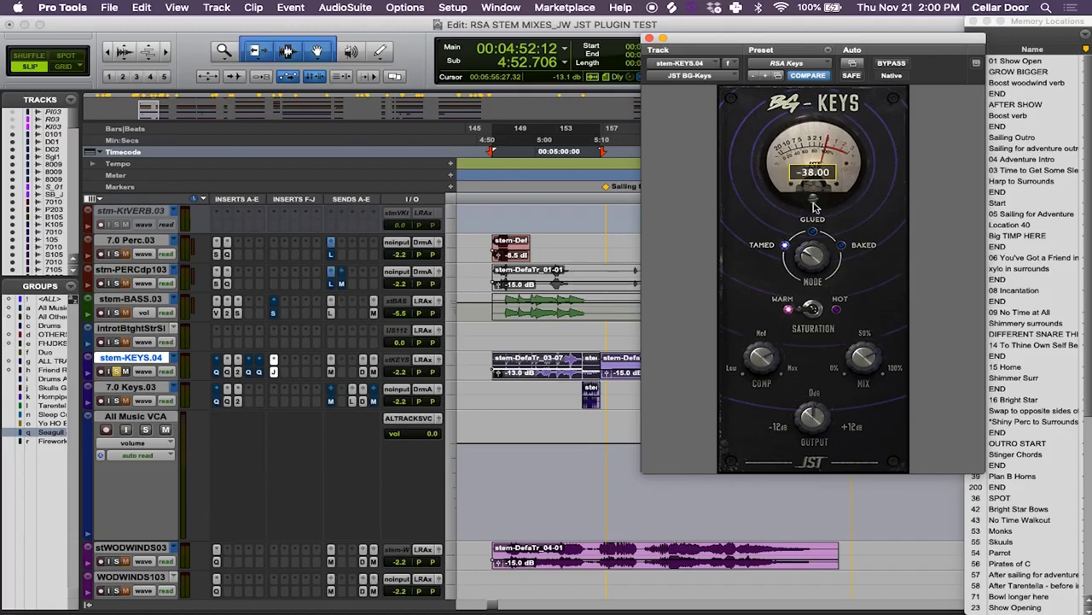
mouse_move(815, 192)
left_mouse_down()
mouse_move(811, 242)
mouse_move(810, 192)
mouse_move(811, 224)
mouse_move(811, 205)
left_mouse_up()
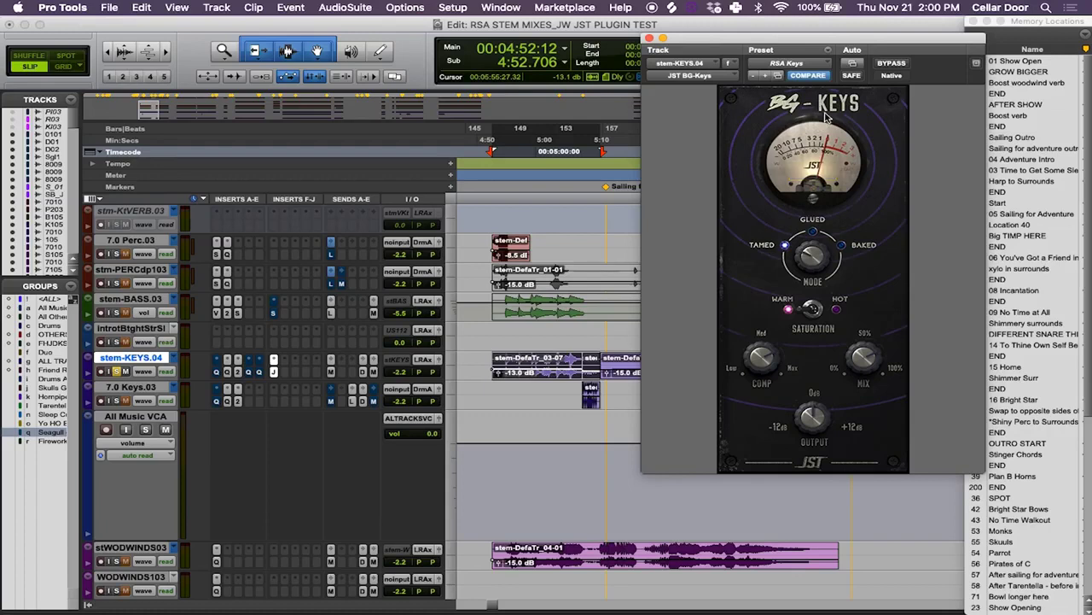
left_click(813, 68)
- Keep the RSA Keys preset, bypass BG-Keys, and play the keys stem dry
left_click(785, 42)
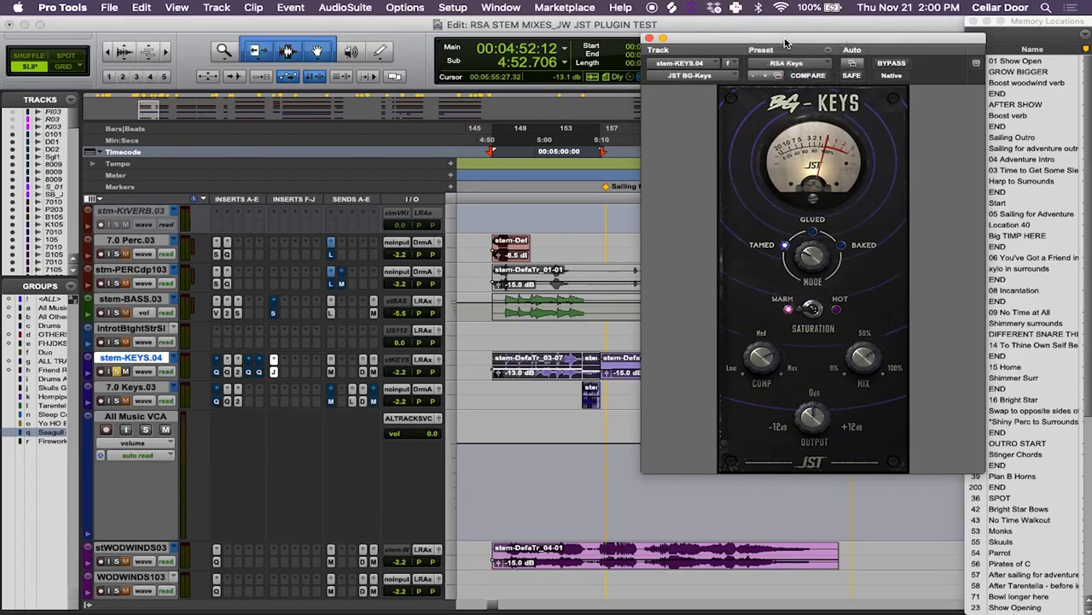
left_click(892, 63)
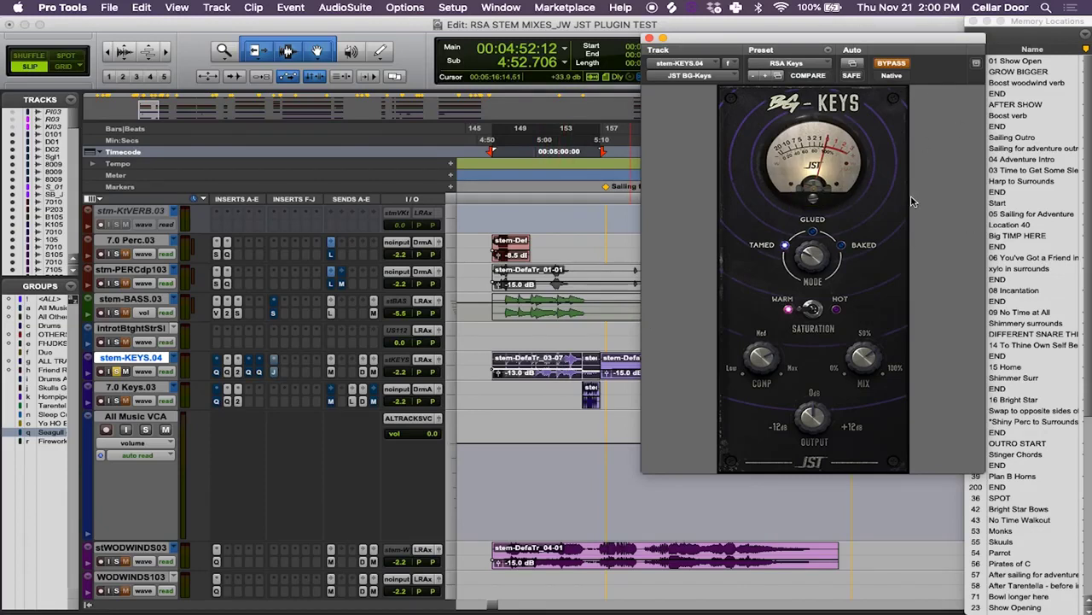
key("space")
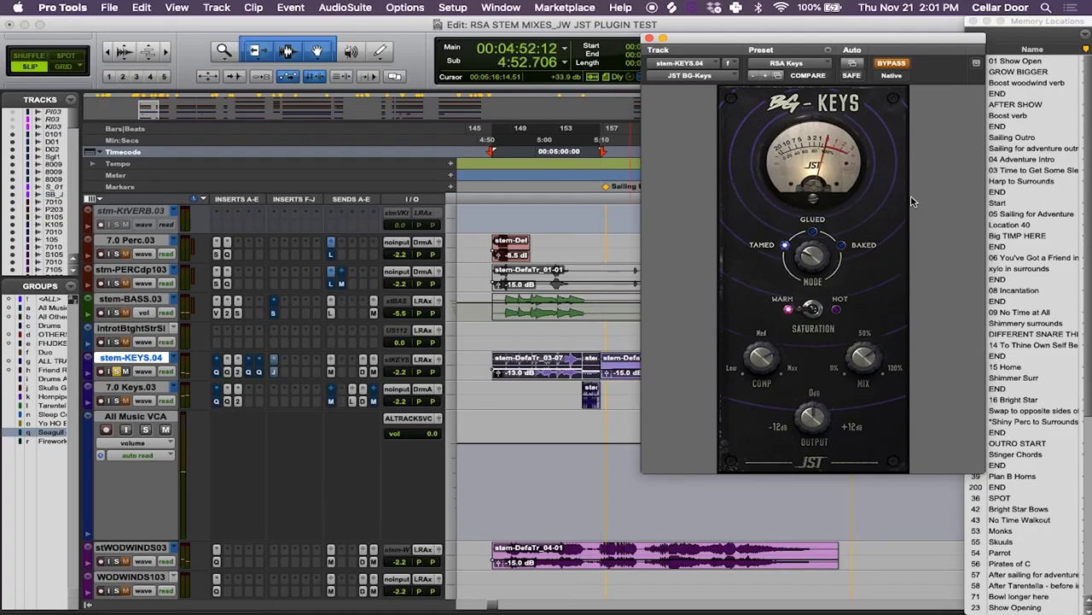
- Un-bypass BG-Keys and play the keys passage with the RSA Keys processing
left_click(893, 64)
key("space")
mouse_move(836, 230)
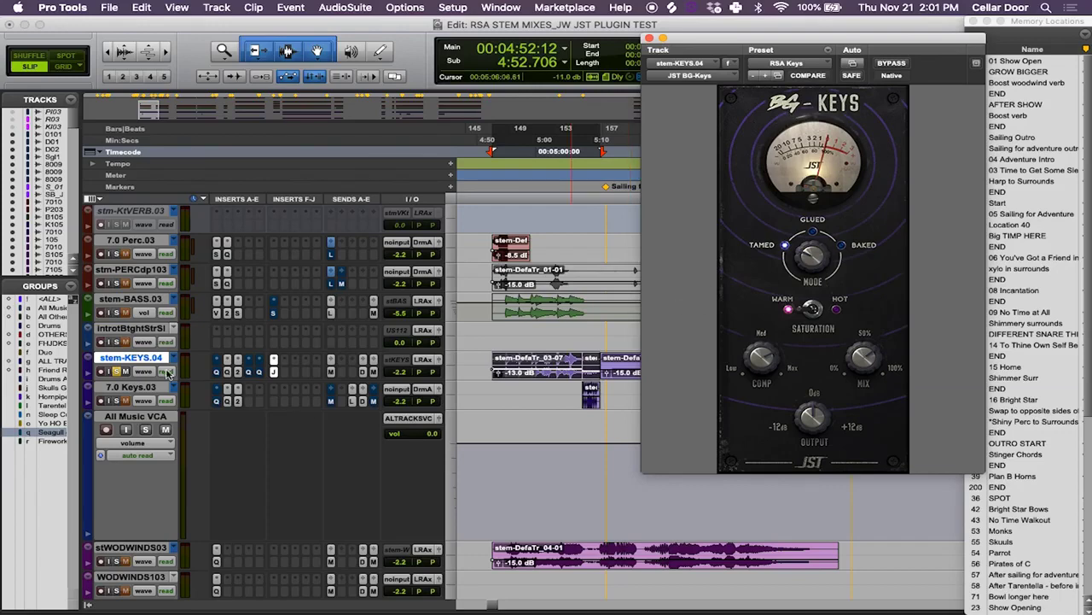
- Bypass BG-Keys again, play the passage, and stop back at 4:52.706
left_click(119, 371)
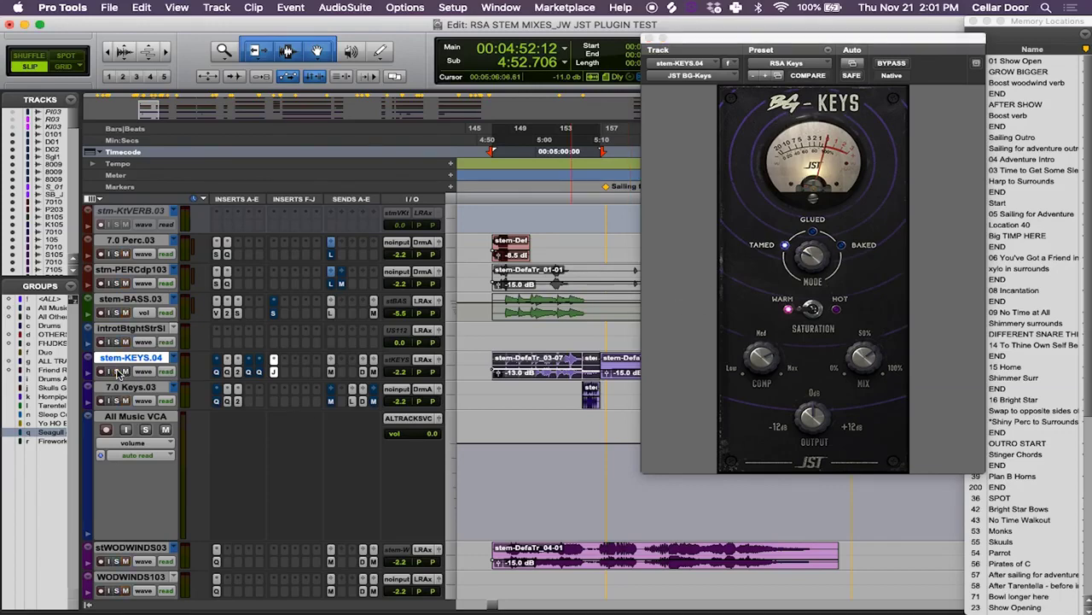
left_click(893, 65)
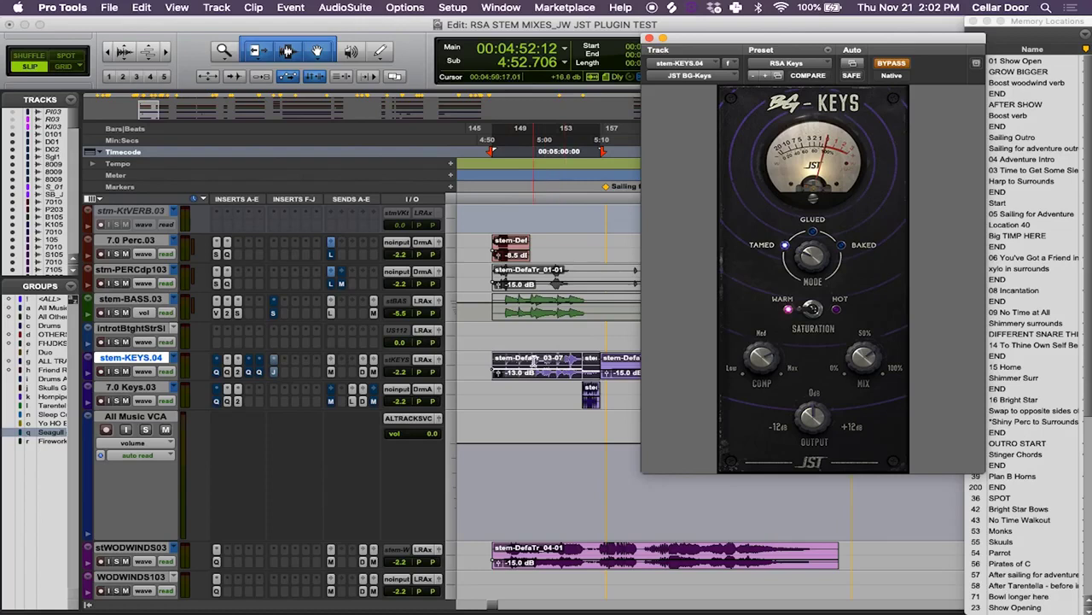
key("space")
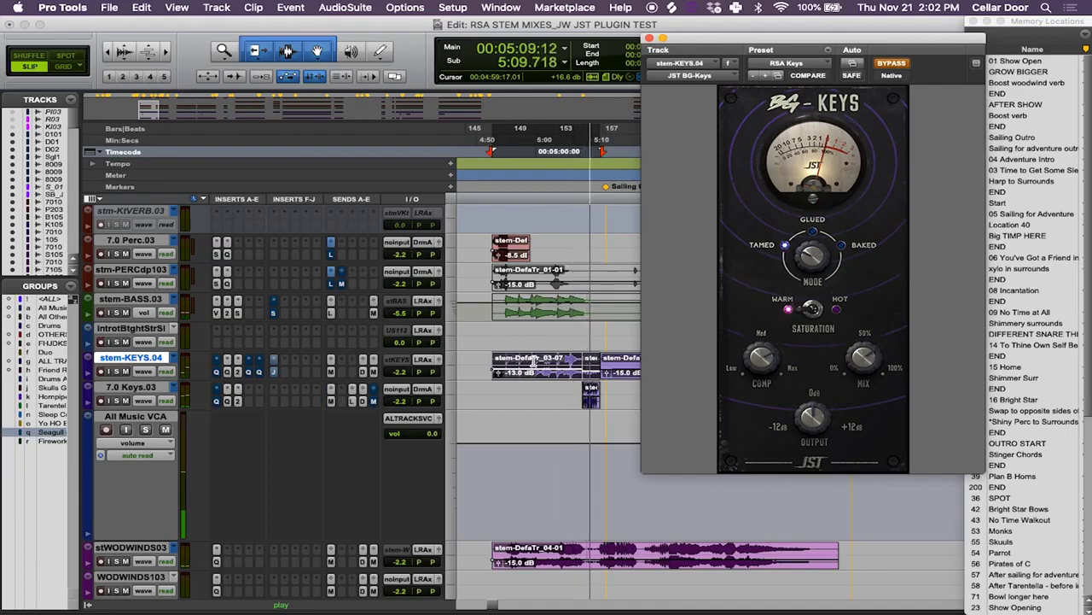
key("space")
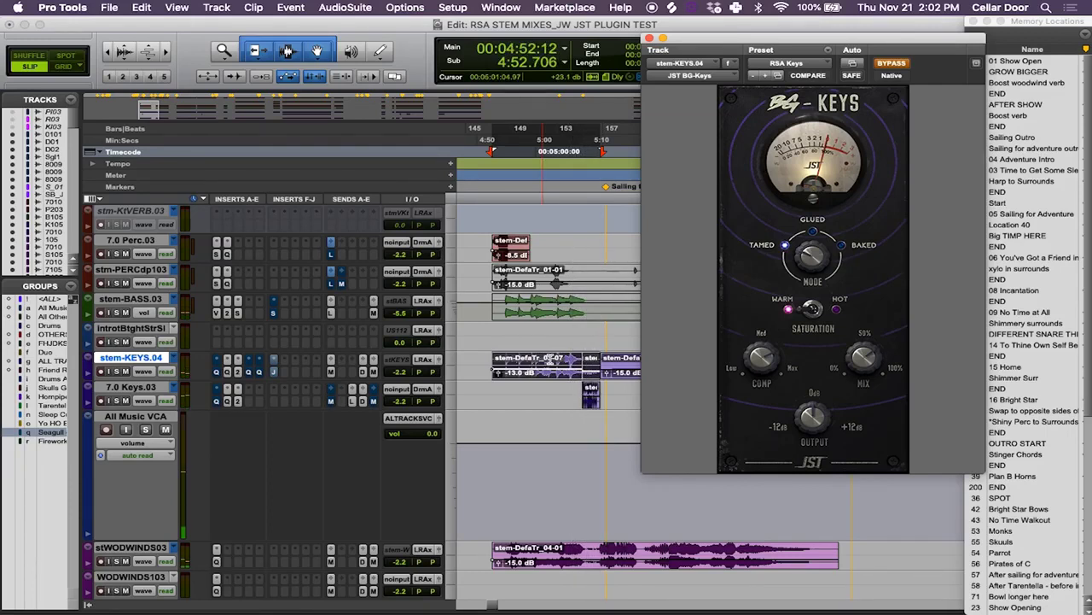
- Turn BG-Keys off bypass and play the keys passage with the glue engaged
left_click(902, 65)
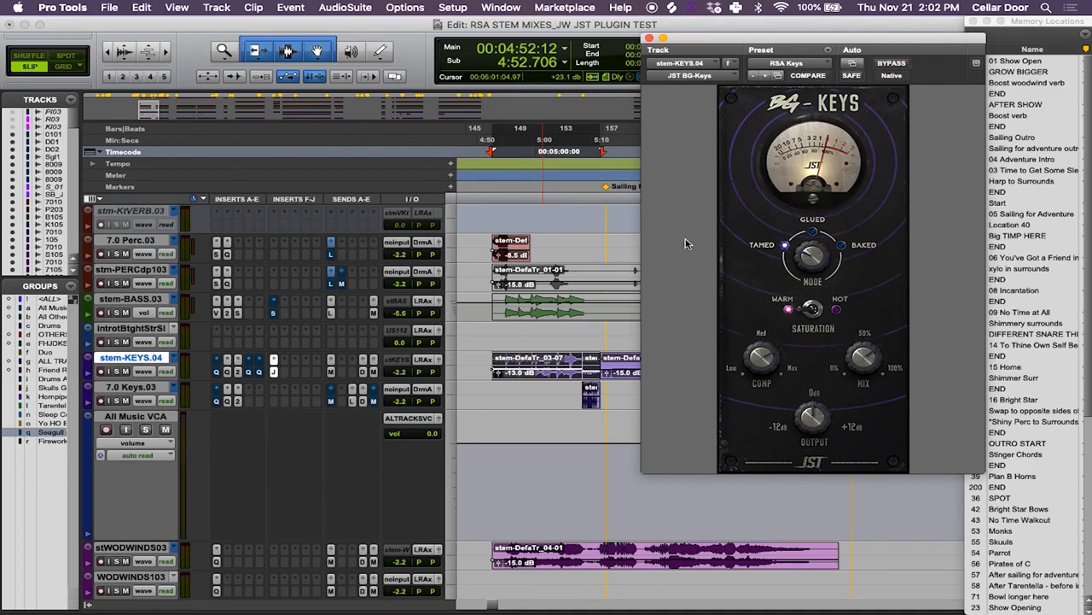
key("space")
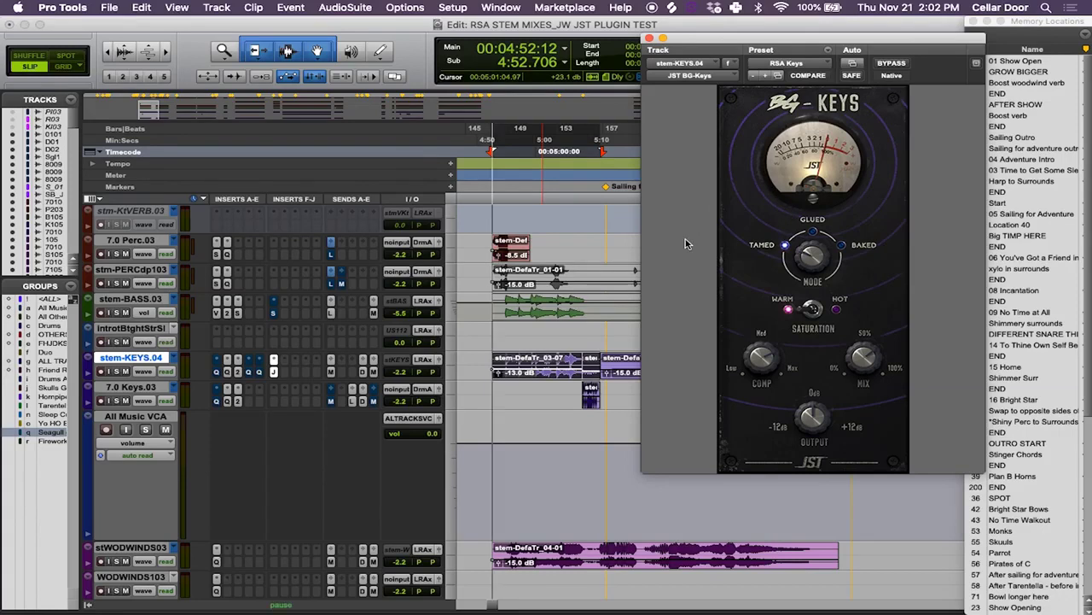